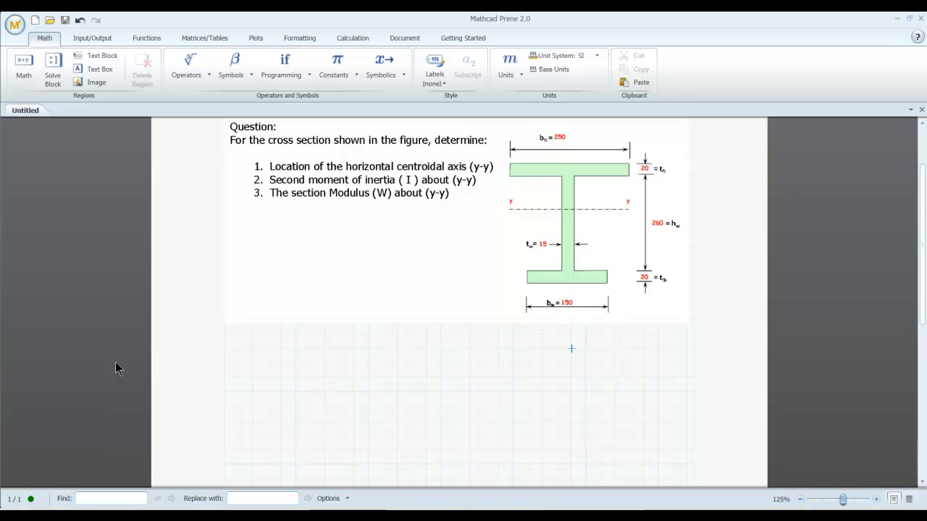
Step: Define the top flange width b_ft as 250 mm just below the question image
click(237, 354)
text(b)
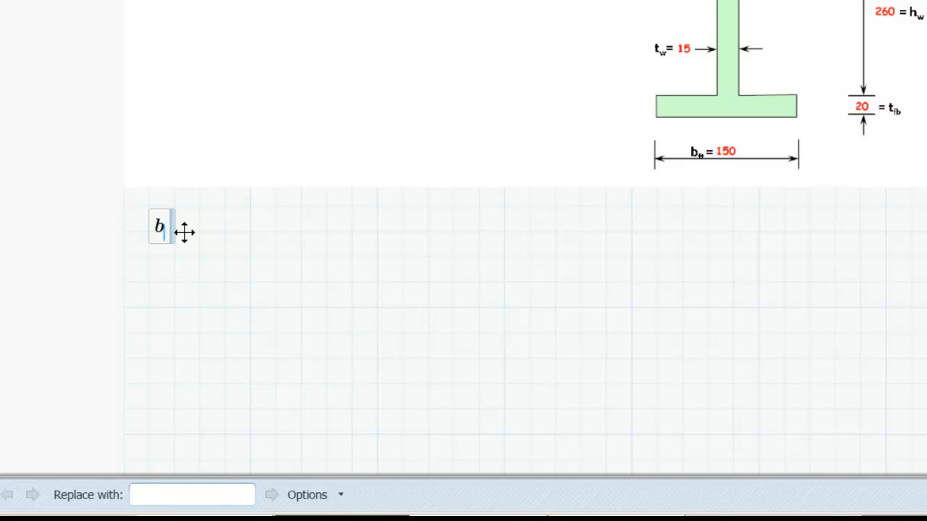
text(.ft)
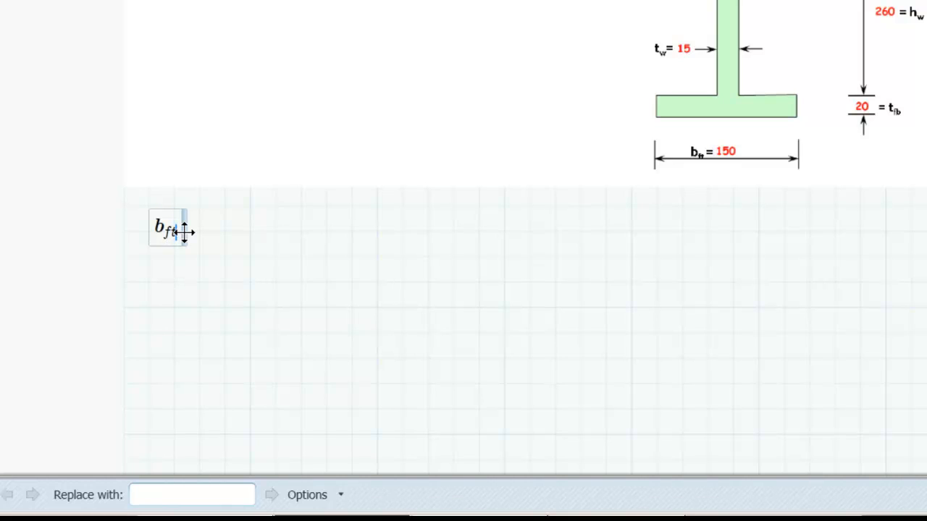
text(:=)
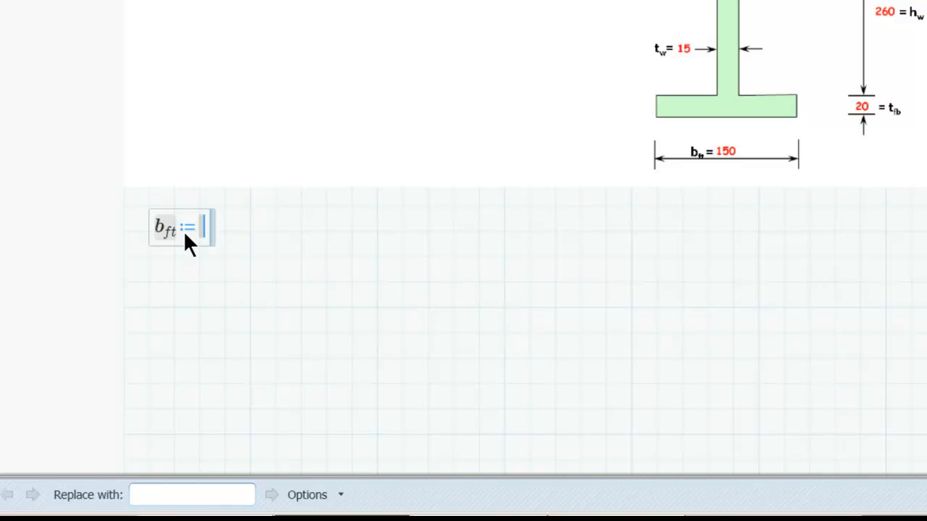
text(250)
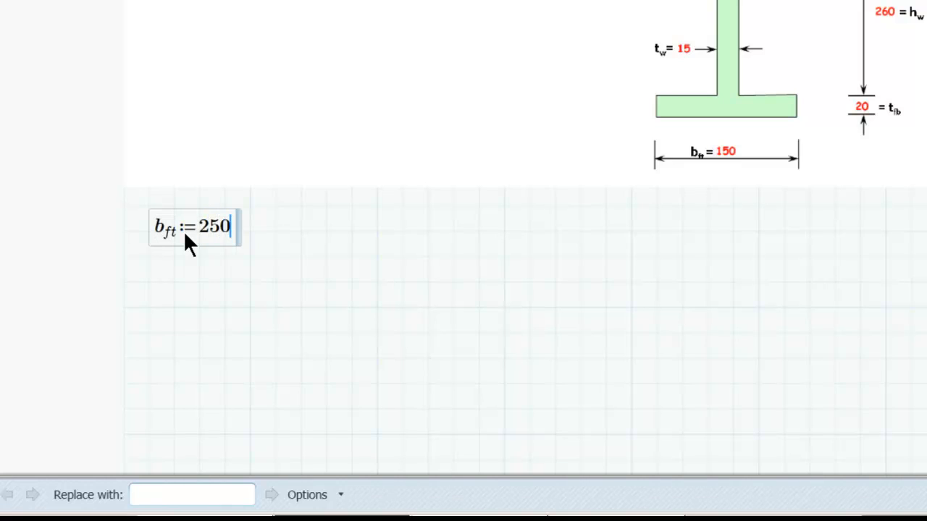
text(·mm)
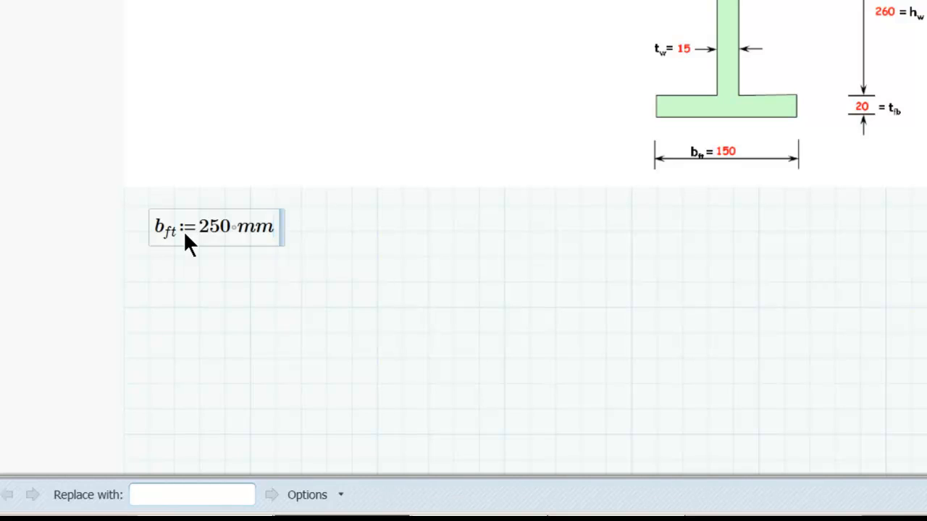
key(Return)
Step: Define the top flange thickness t_ft as 20 mm, beside the b_ft definition
text(t)
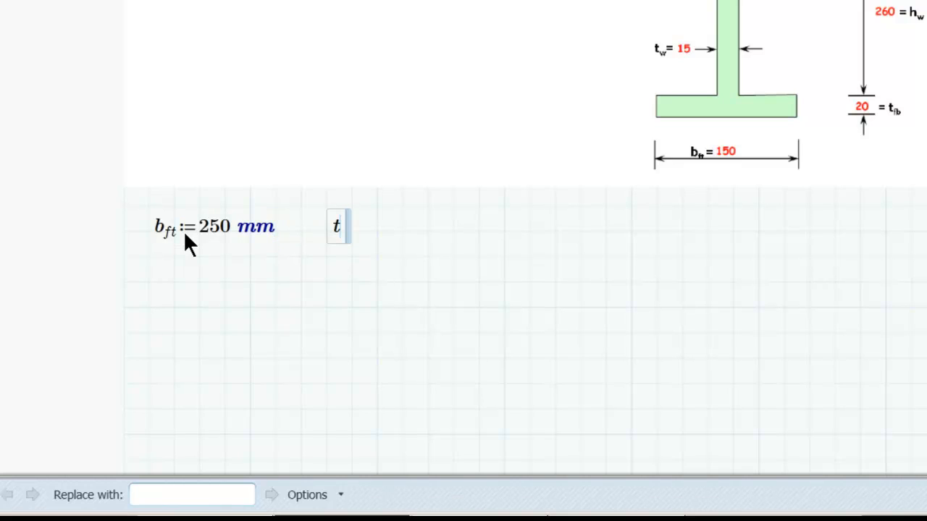
text(.ft)
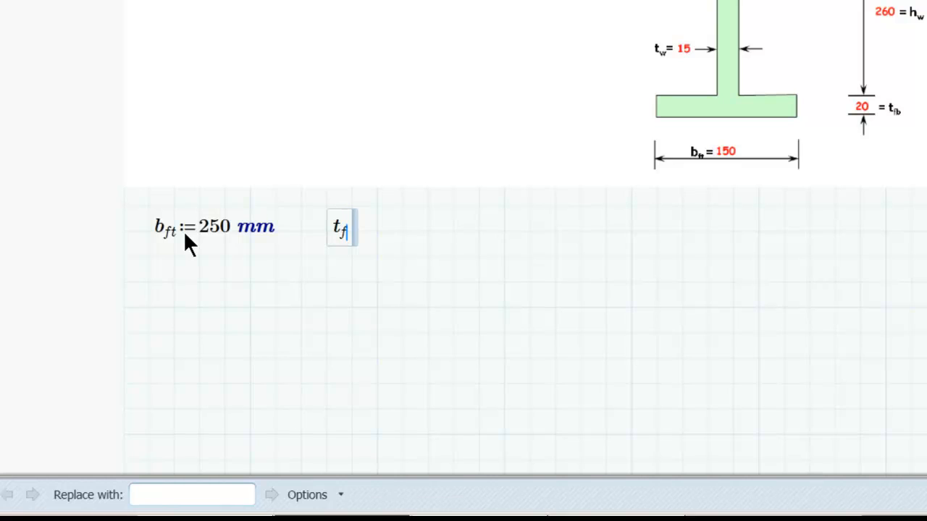
text(:=)
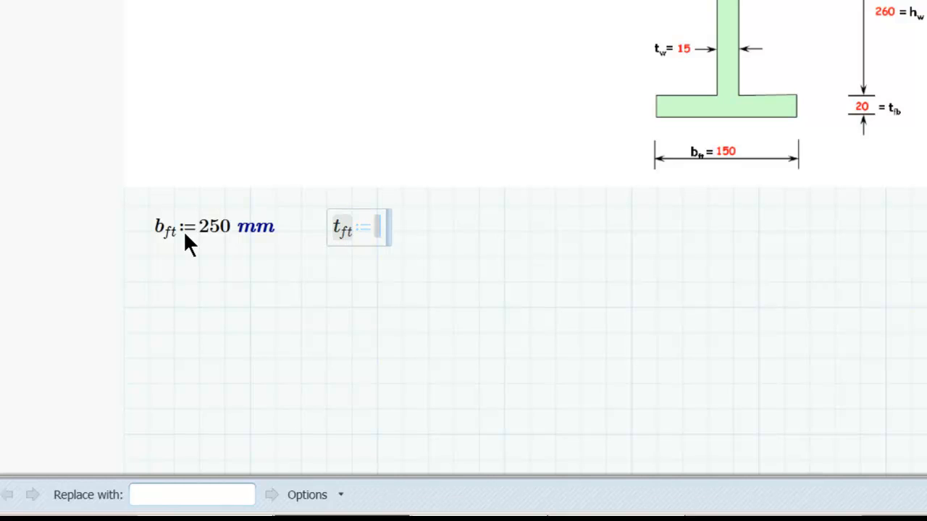
text(20)
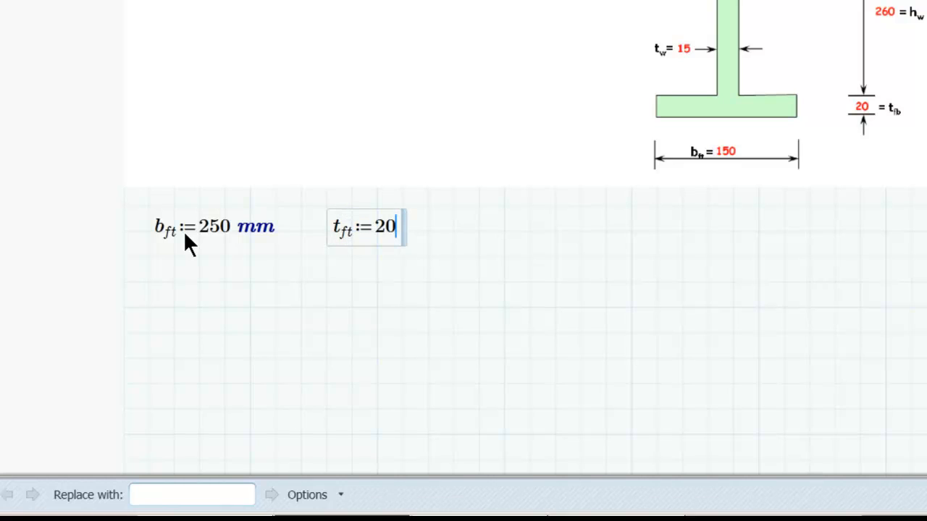
text(mmm)
key(Return)
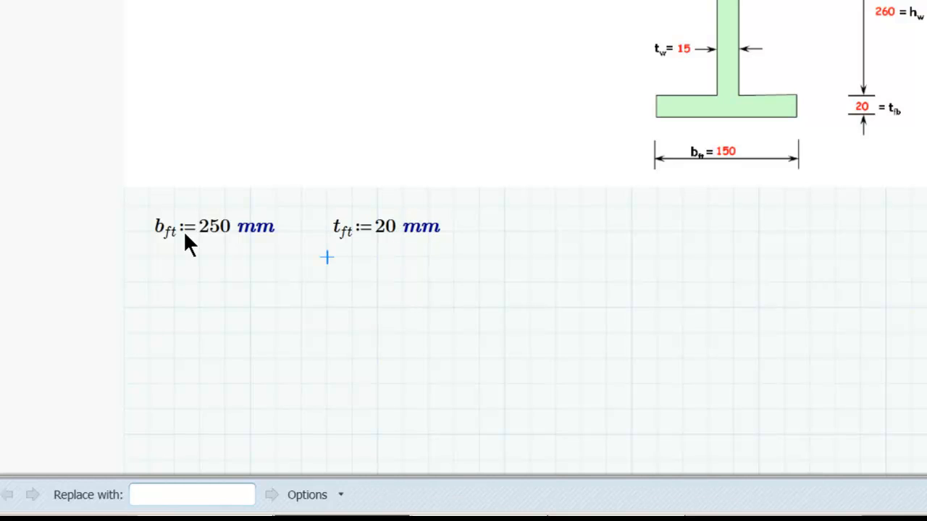
Step: Define the web height h_w as 260 mm, directly below the b_ft definition
key(Down)
key(Left)
key(Left)
key(Left)
key(Left)
key(Left)
key(Left)
key(Left)
text(h)
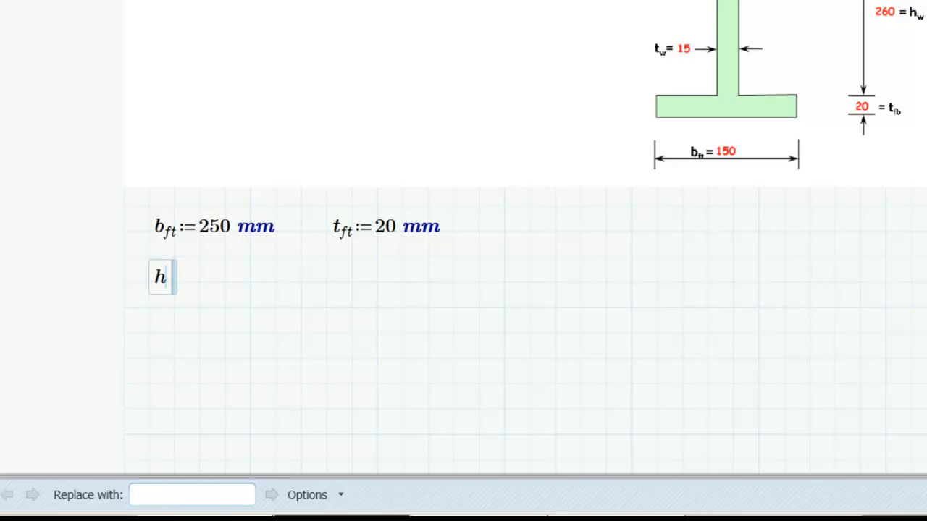
text(.w)
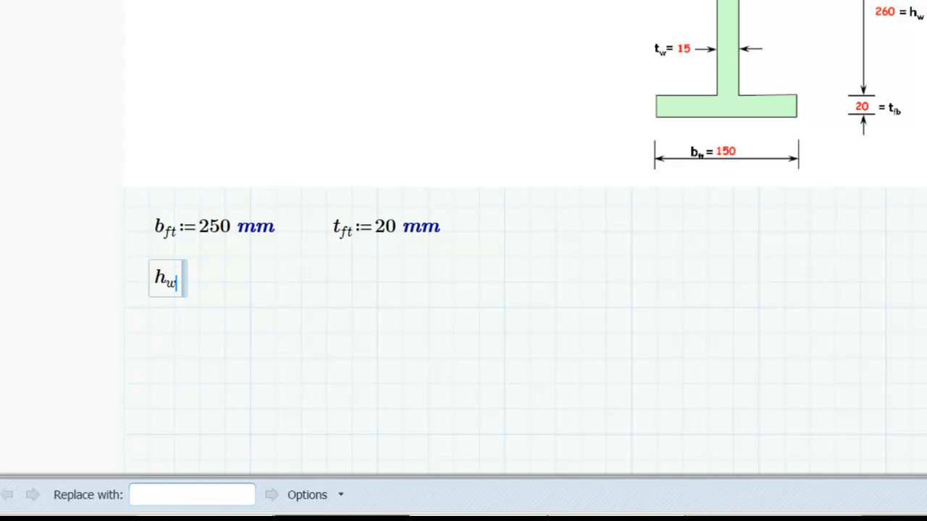
text(:=)
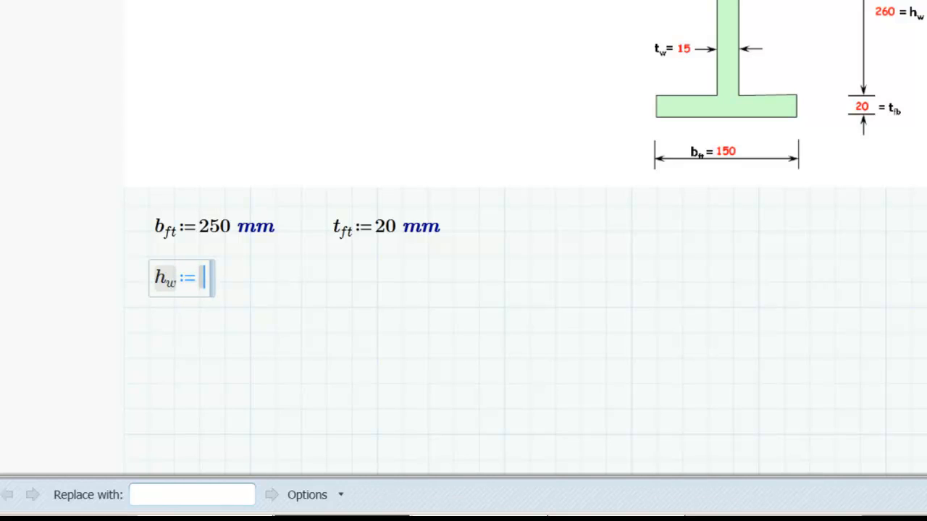
text(260)
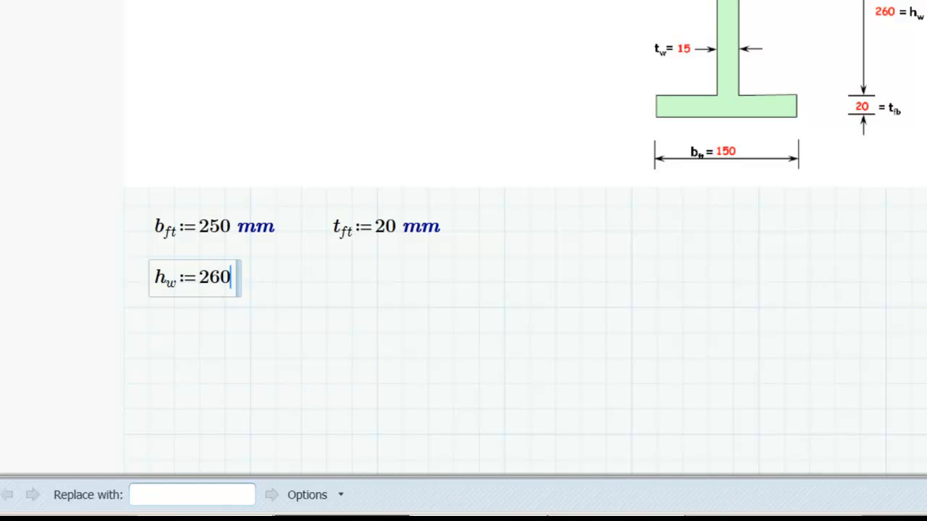
text(*mm)
Step: Define the web thickness t_w as 15 mm, beside h_w and aligned under t_ft
key(Right)
key(Right)
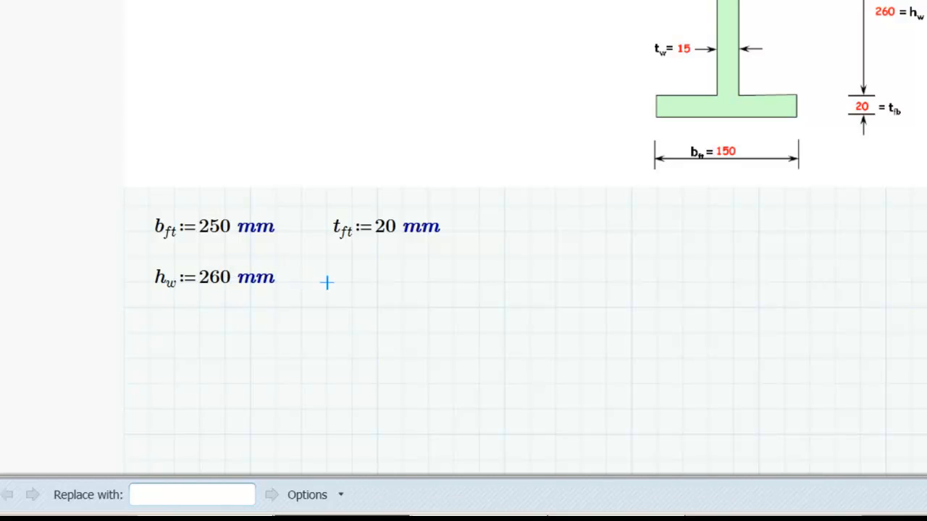
key(Left)
text(t)
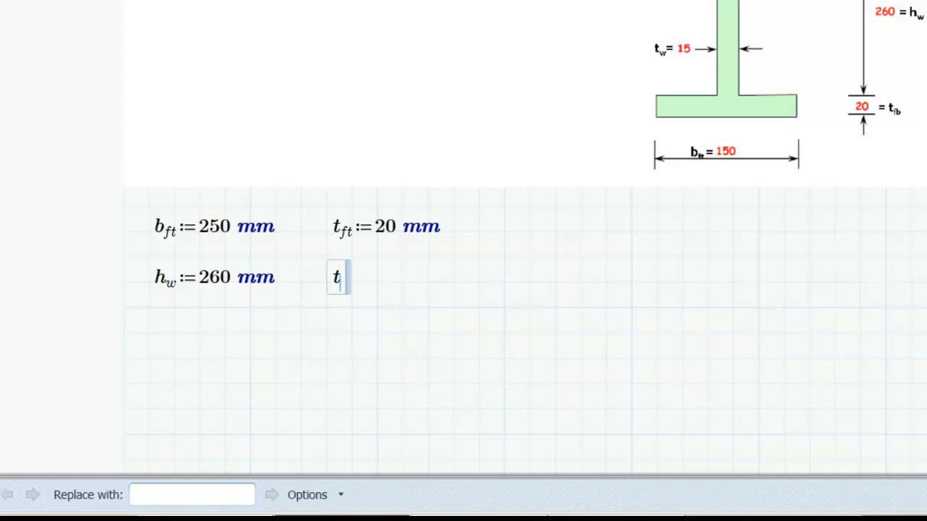
text(.w)
text(:=)
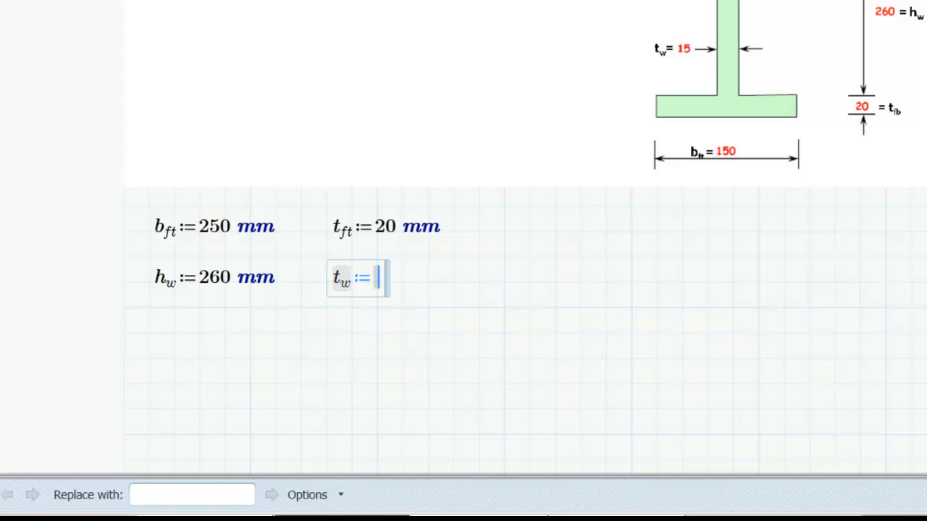
text(15)
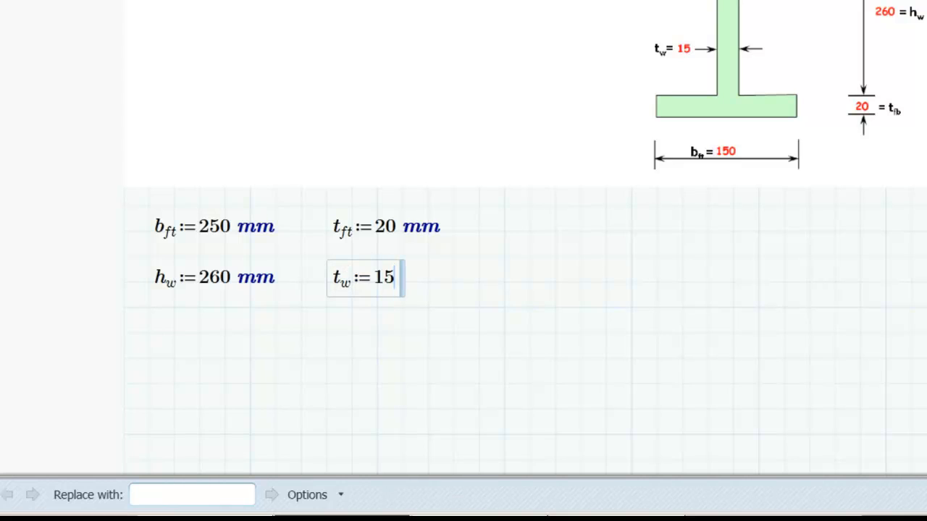
text(mm)
key(Return)
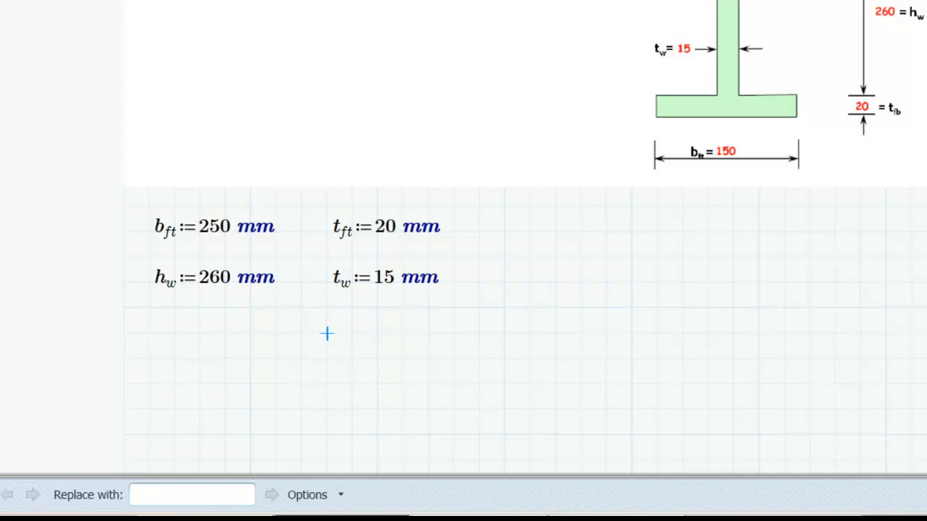
Step: Define the bottom flange width b_fb as 150 mm, directly below the h_w definition
key(Left)
key(Left)
key(Left)
key(Left)
key(Left)
key(Left)
key(Left)
text(b)
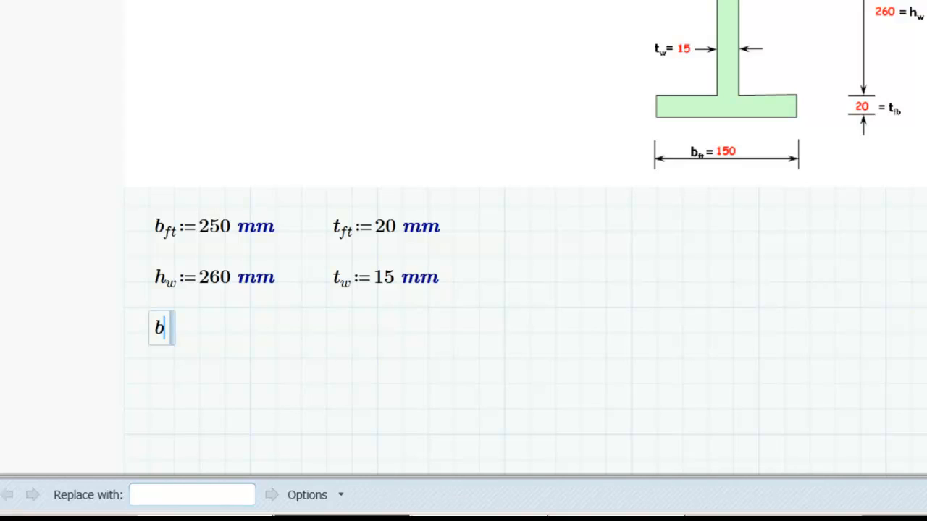
text(t)
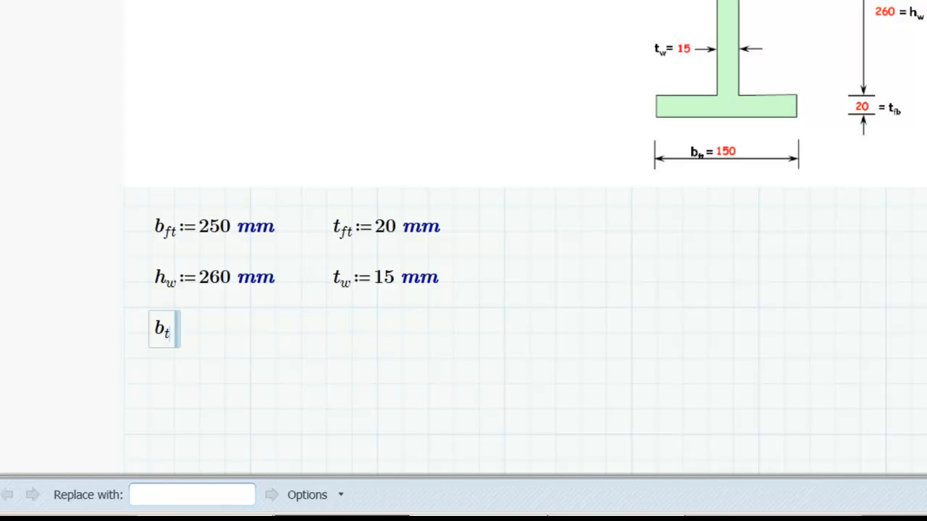
key(BackSpace)
text(.f)
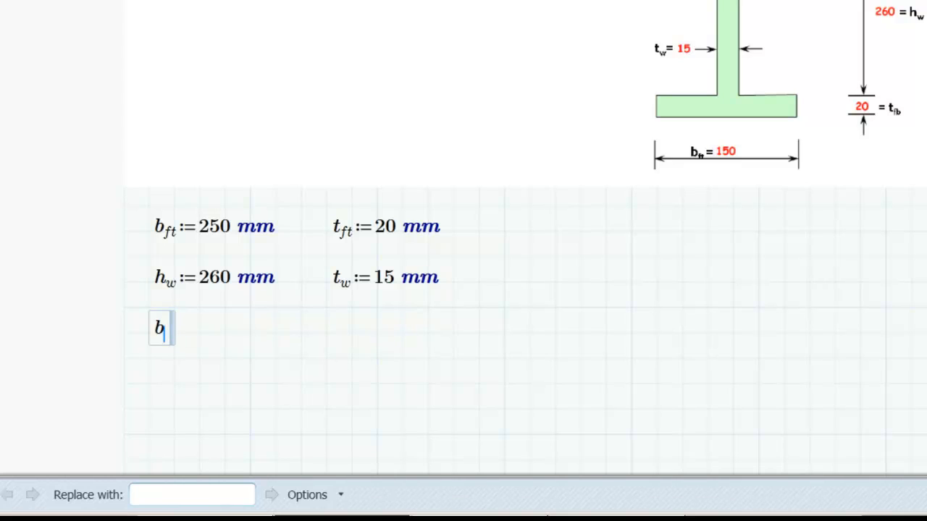
text(b:)
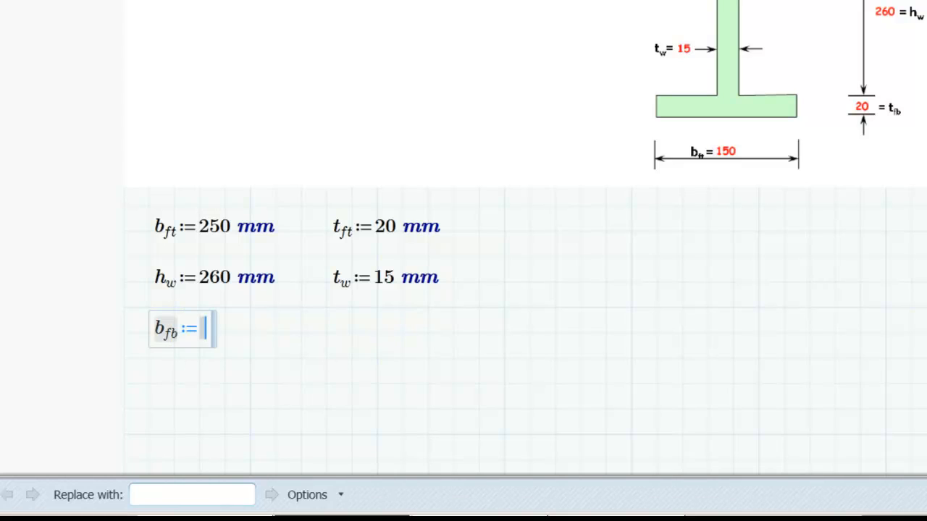
text(1)
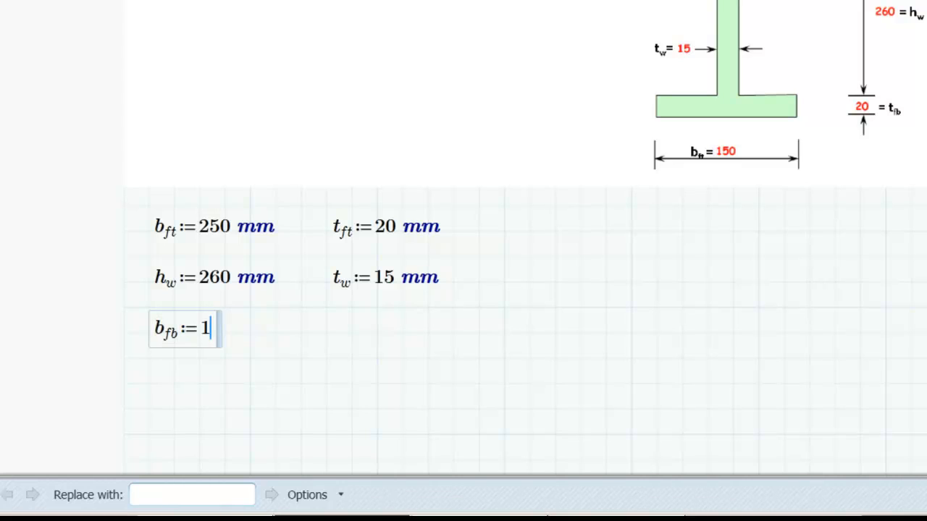
text(50mm)
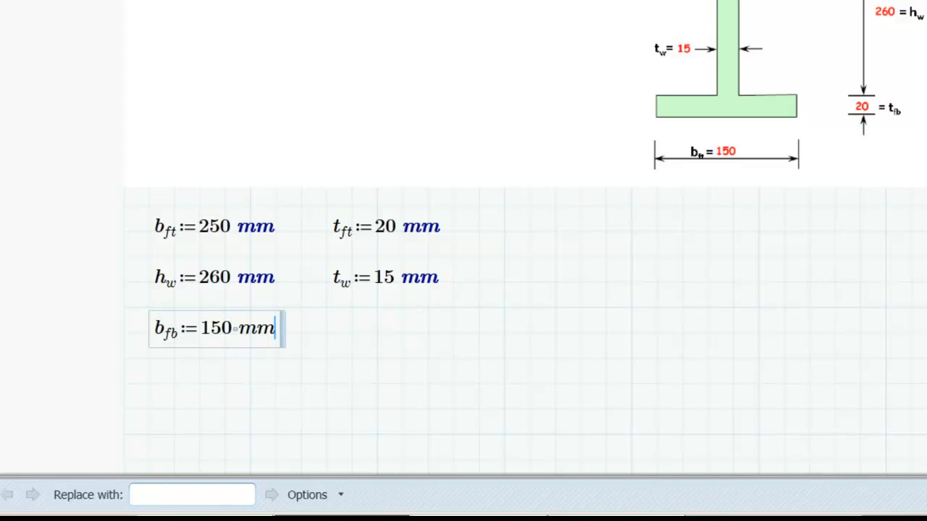
Step: Define the bottom flange thickness t_fb as 20 mm, beside b_fb and aligned under t_w
click(301, 333)
key(Right)
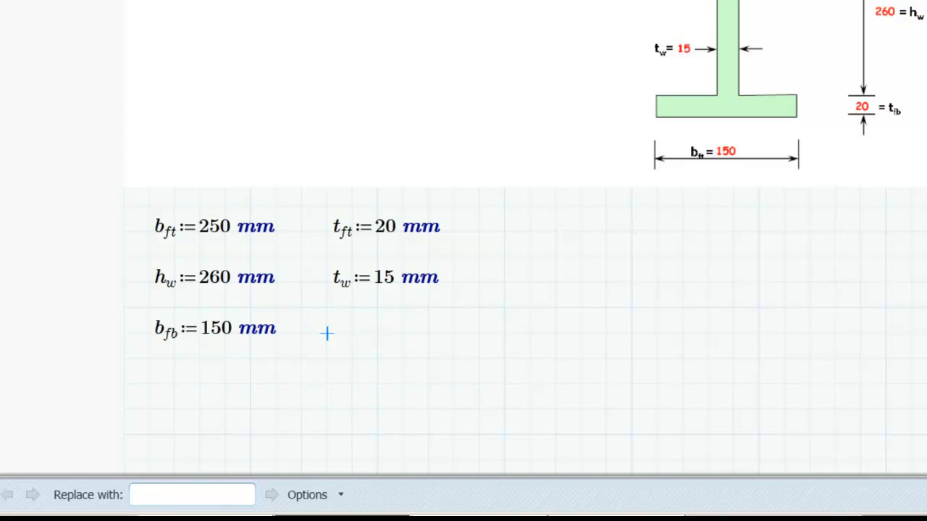
text(t)
text(.fb:)
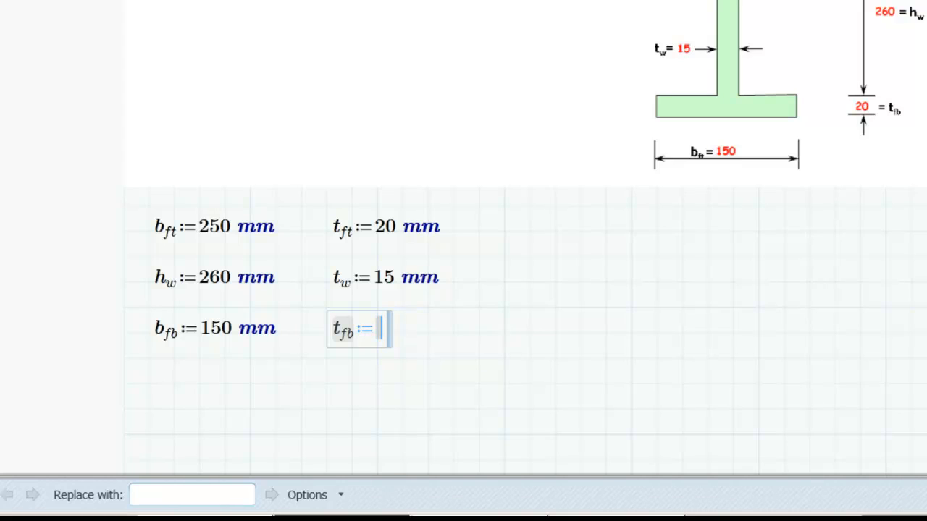
text(20*mm)
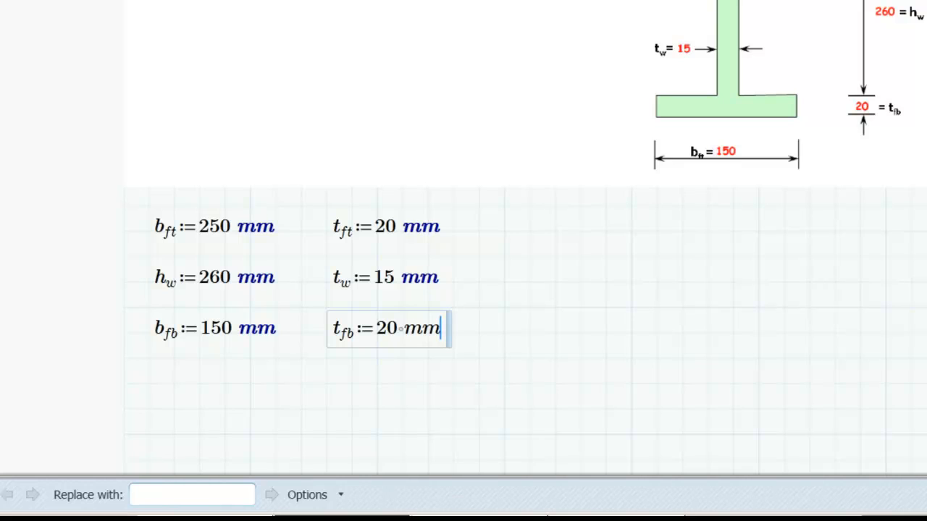
click(327, 359)
Step: Below the b_fb definition, define the top flange area A_1 as b_ft·t_ft and evaluate it in the same expression
key(Down)
key(Left)
key(Left)
key(Left)
key(Left)
key(Left)
key(Left)
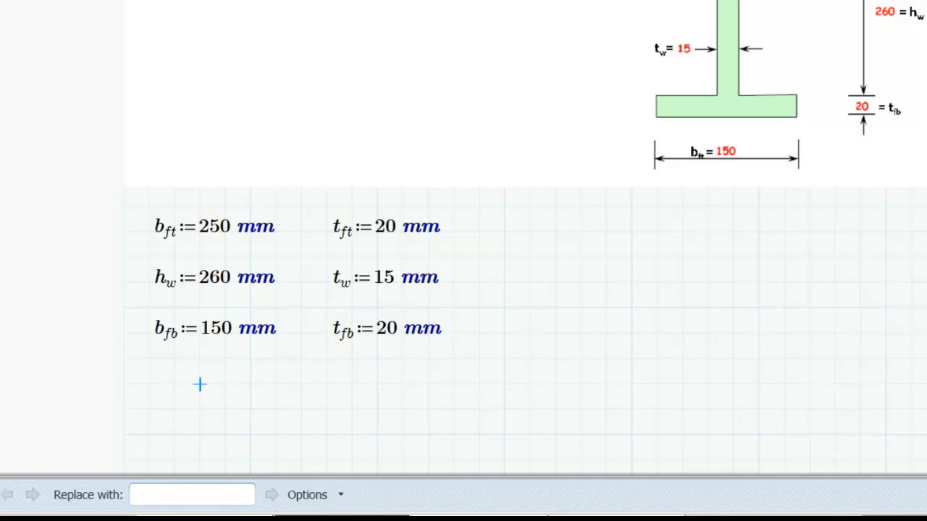
scroll(525, 290, down, 4)
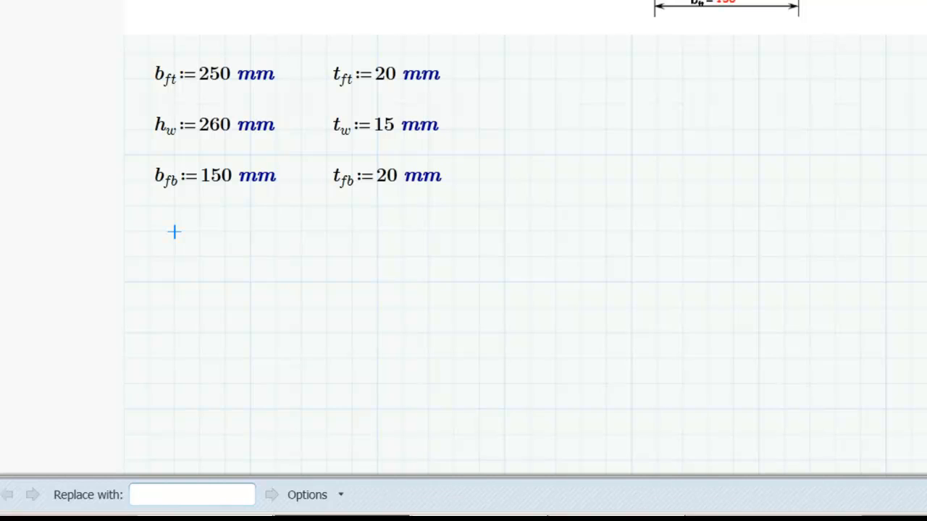
key(Left)
text(A)
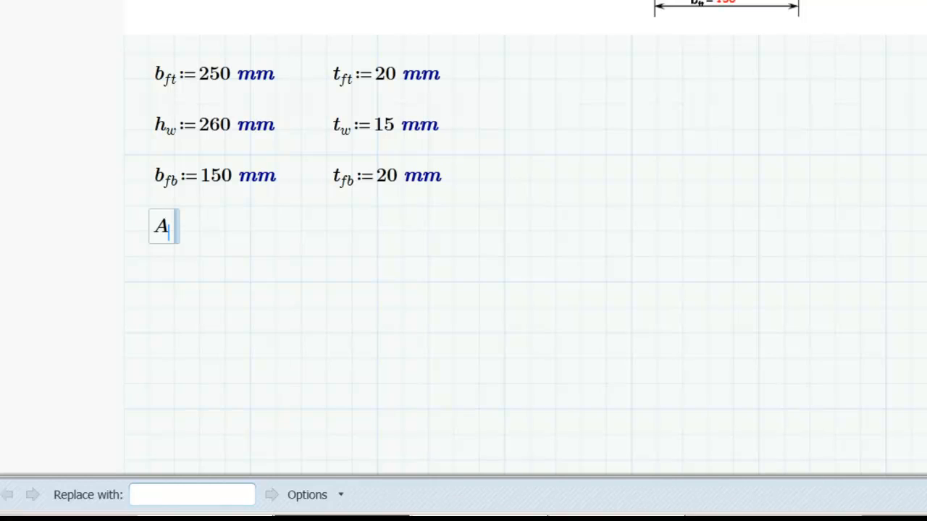
key(ctrl+minus)
text(1:=)
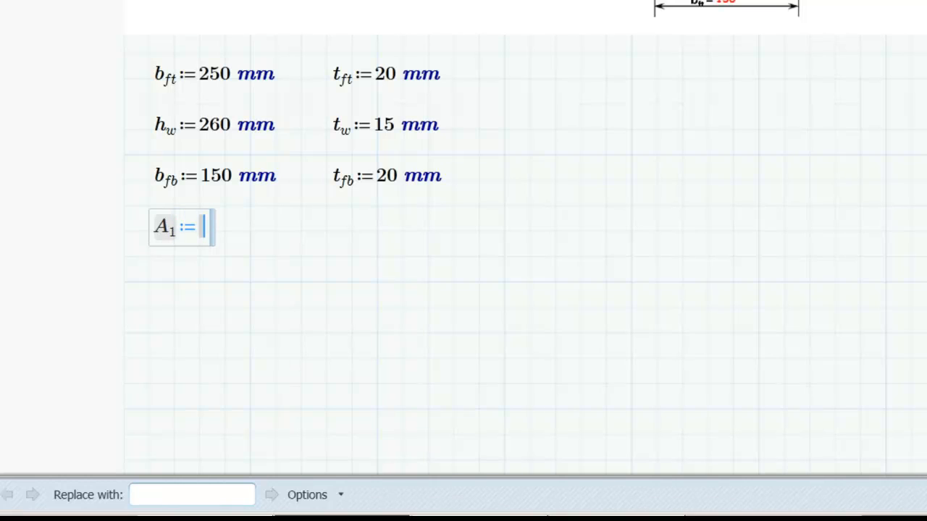
text(b)
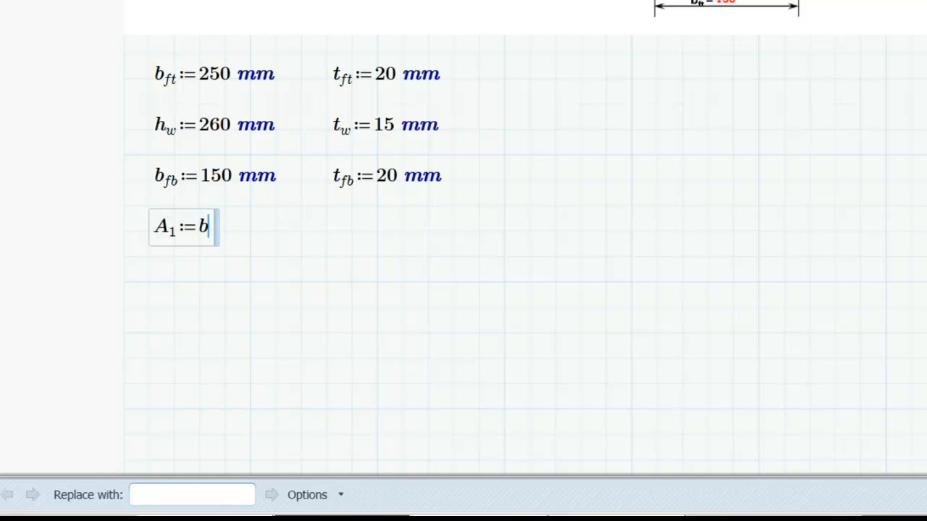
text(.ft*)
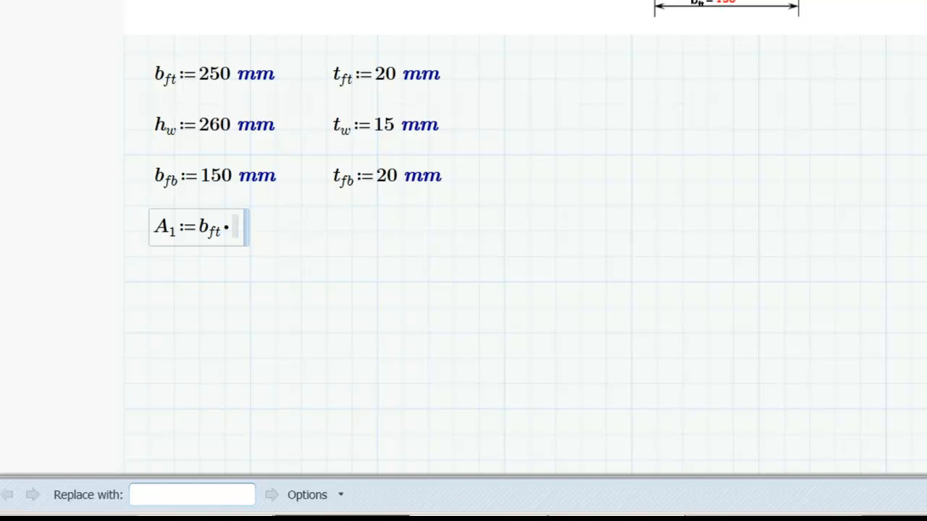
text(t.ft)
text(=0.005 m²)
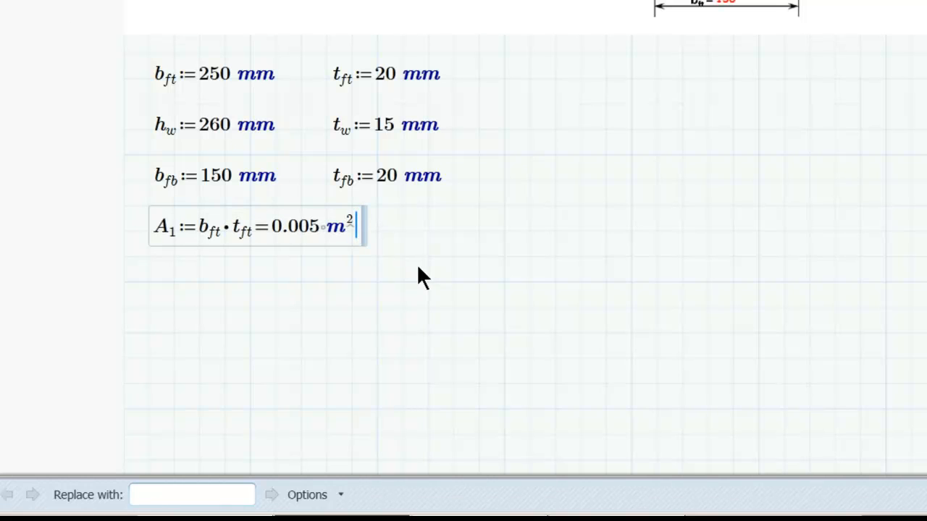
Step: Display the evaluated result of A_1 in mm² instead of m²
click(333, 227)
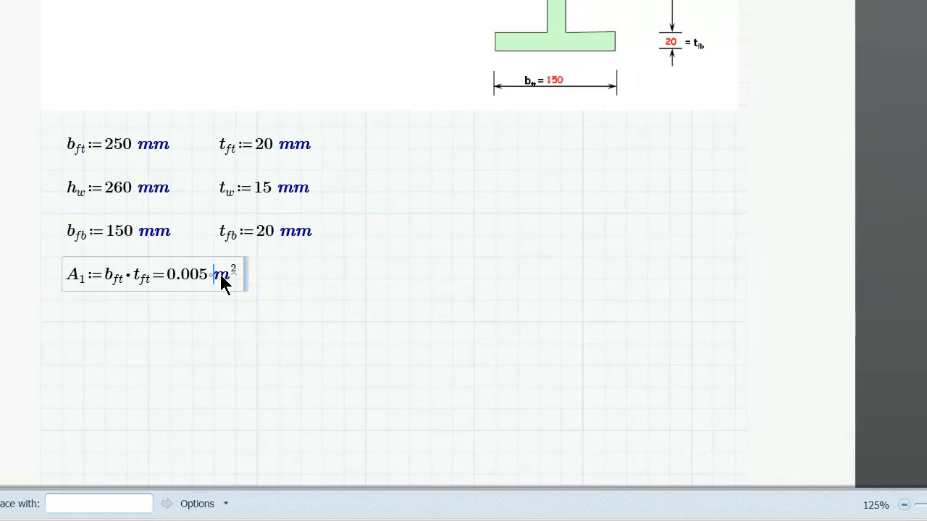
key(Delete)
text(mm)
key(Return)
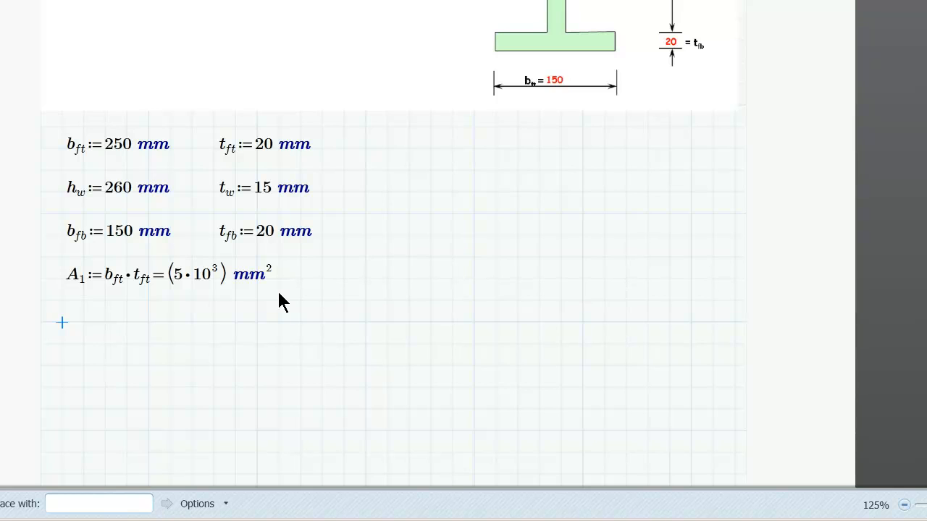
Step: Place two copies of the A_1 expression directly below the original, one under the other
drag(318, 312, 47, 254)
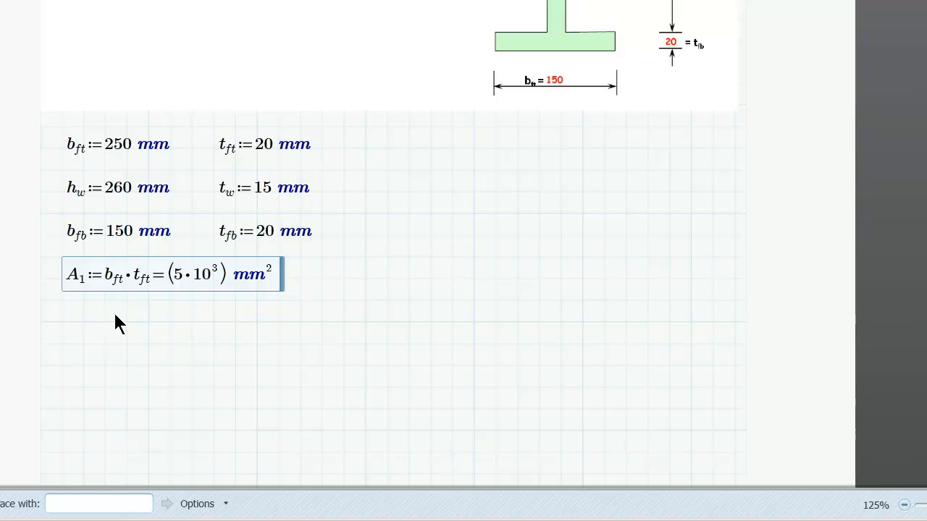
click(64, 323)
key(ctrl+v)
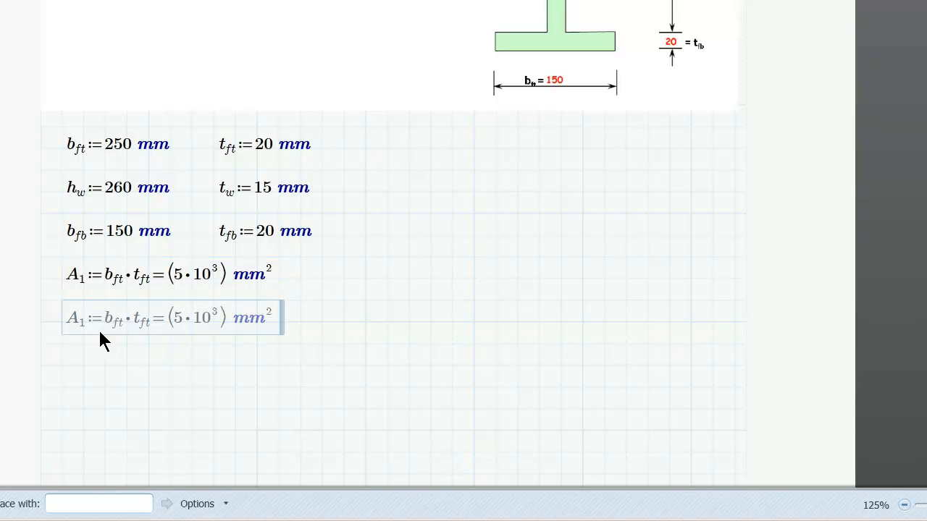
click(70, 367)
key(ctrl+v)
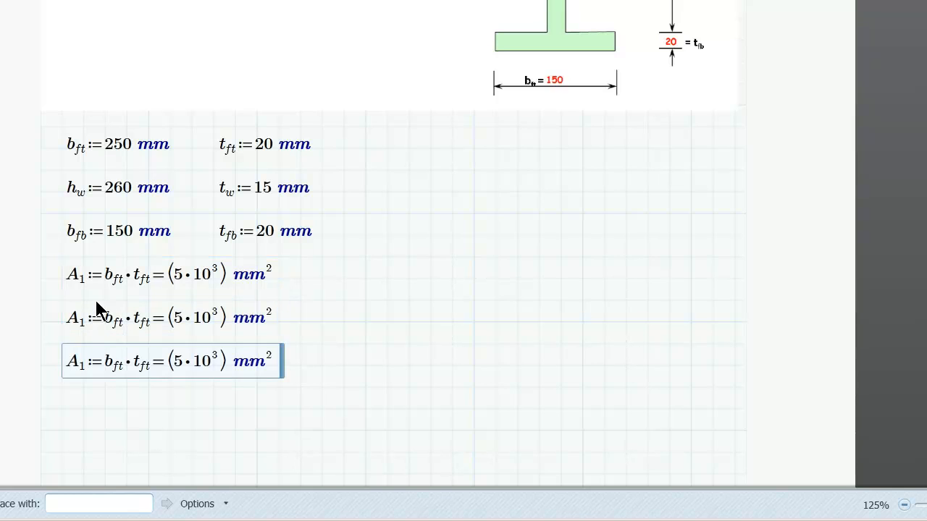
Step: Rename the variable in the first copy of the area expression to A_2
click(82, 326)
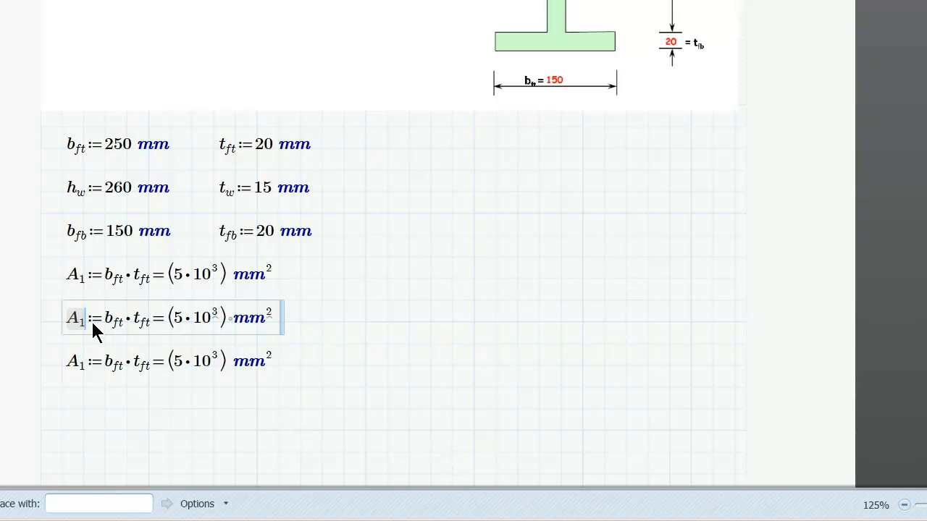
key(BackSpace)
key(BackSpace)
text(A)
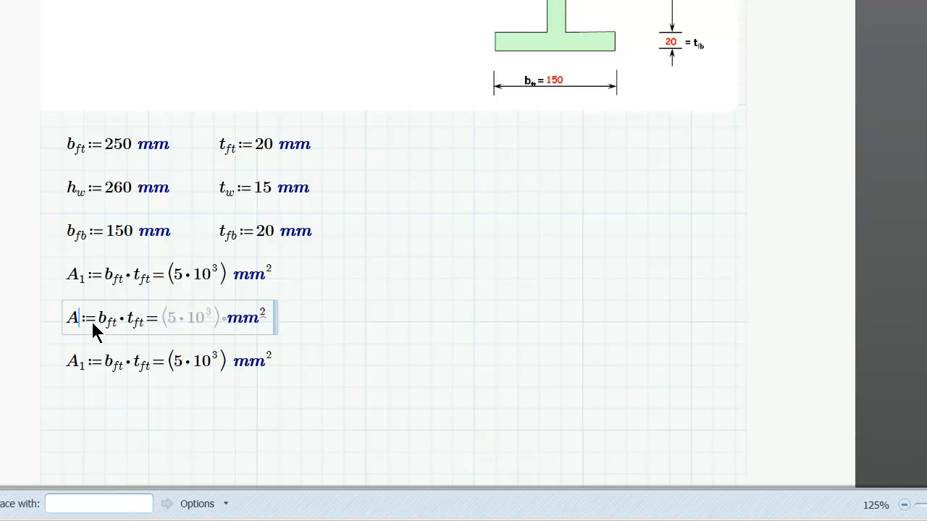
text(.2)
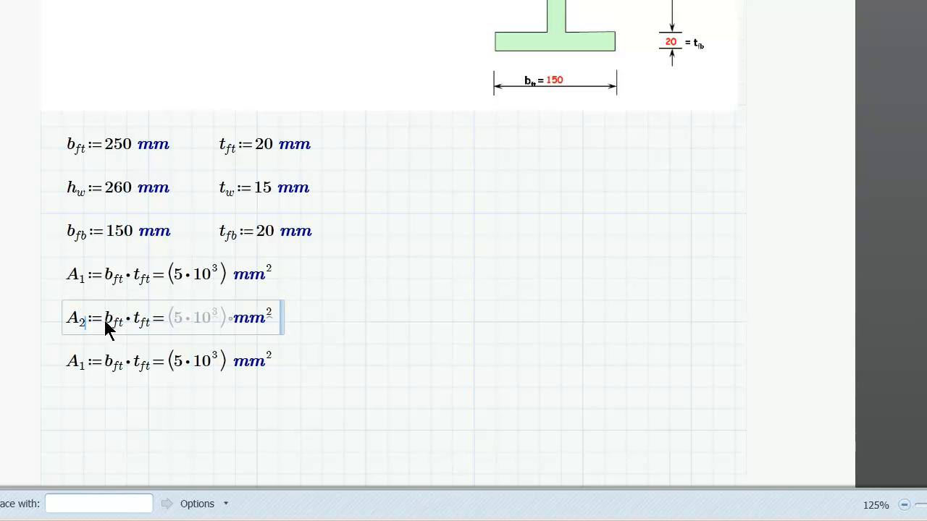
Step: Change the A_2 formula to the web area h_w·t_w, replacing both flange variables
click(115, 324)
key(BackSpace)
key(BackSpace)
key(BackSpace)
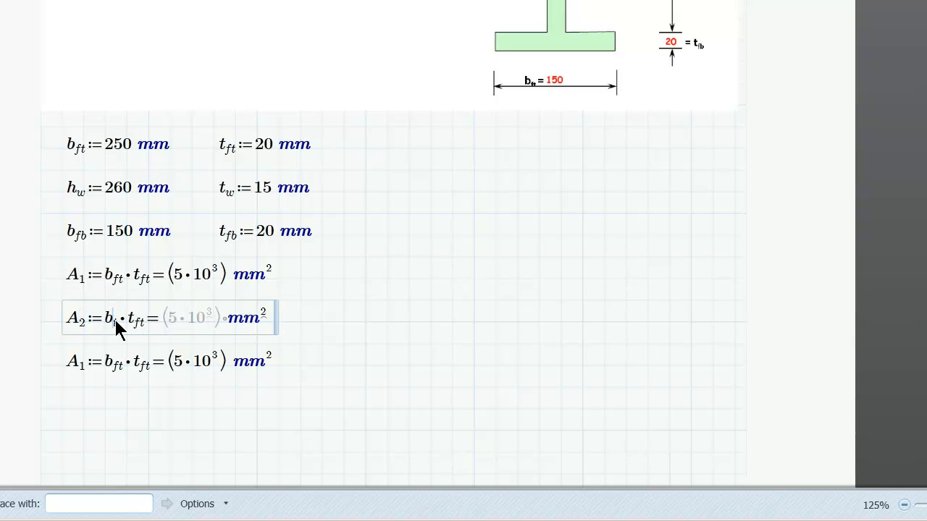
text(h)
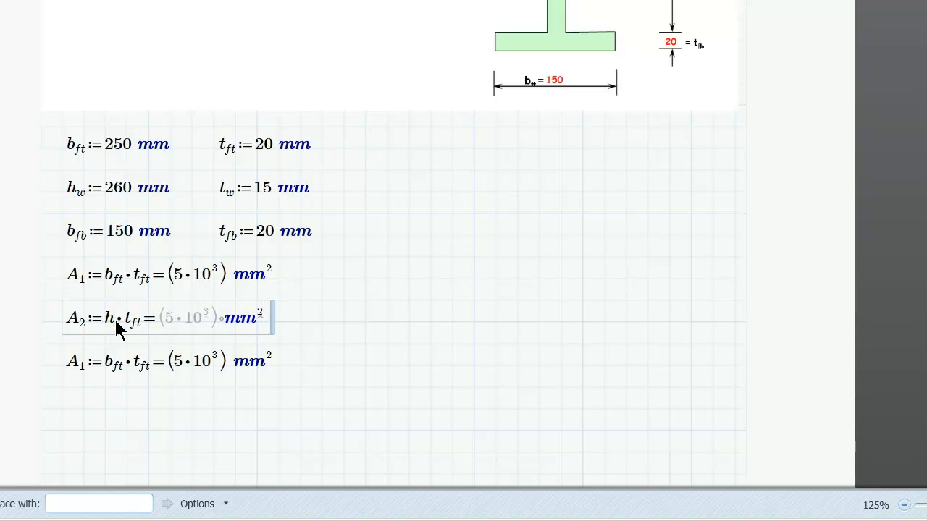
text(.w)
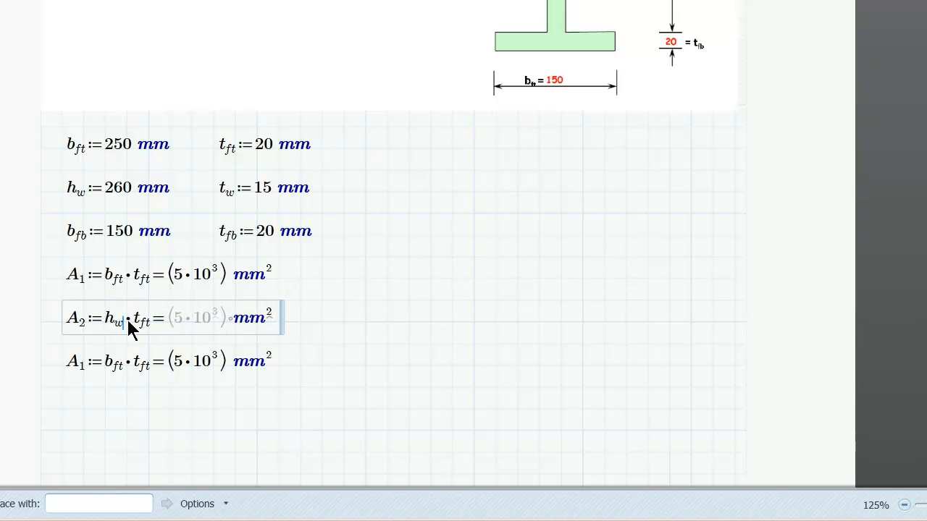
click(149, 325)
key(BackSpace)
key(BackSpace)
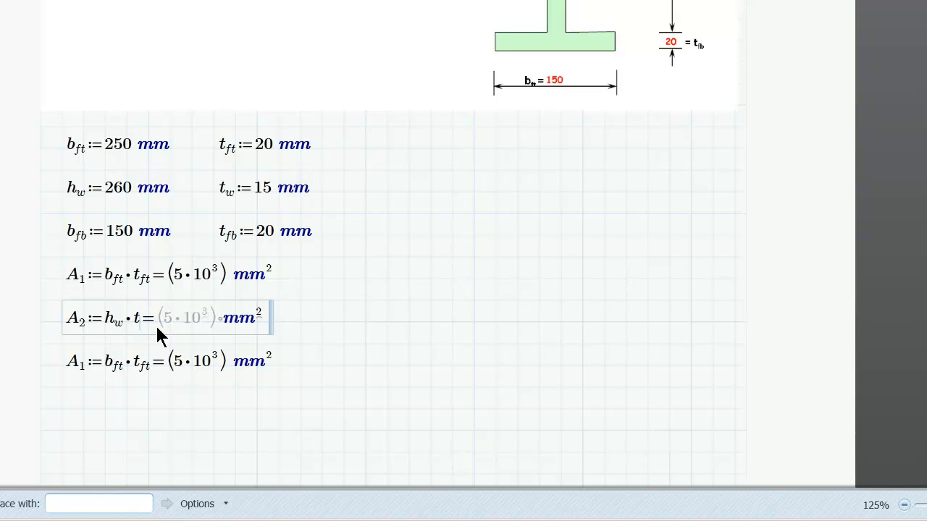
text(w)
key(Return)
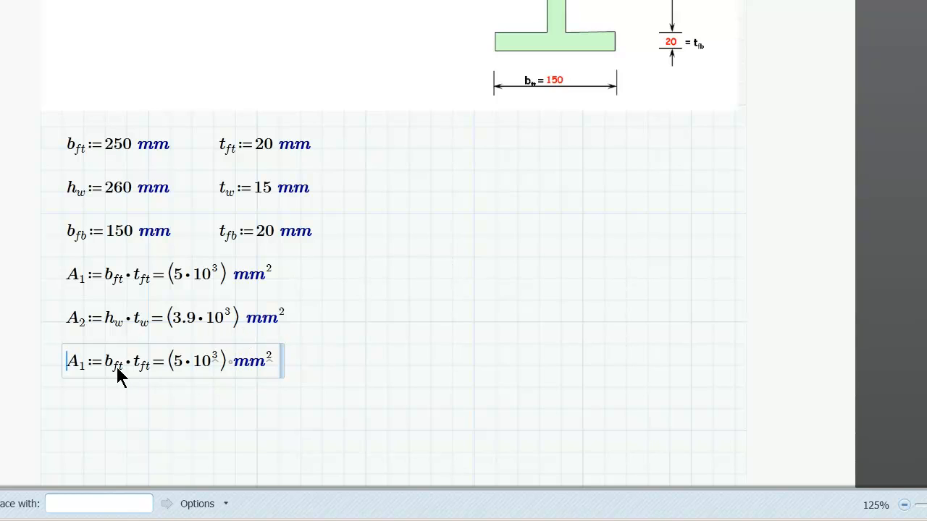
Step: Turn the remaining A_1 copy into the bottom flange area, A_3 defined as b_fb·t_fb
click(84, 370)
key(BackSpace)
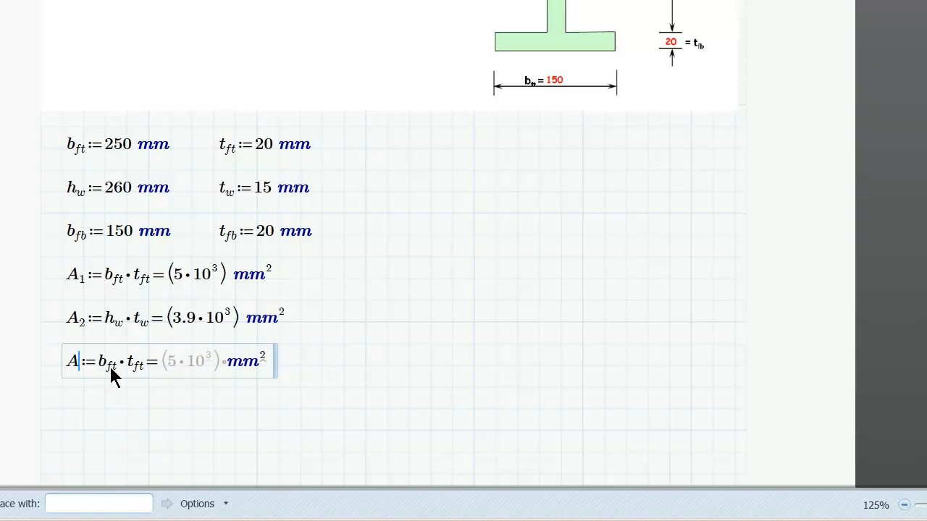
text(3)
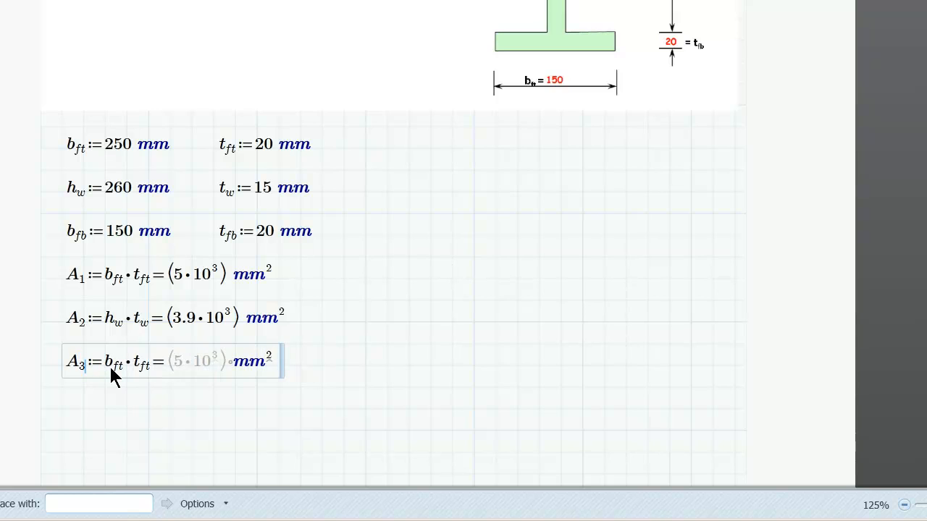
click(123, 368)
key(Delete)
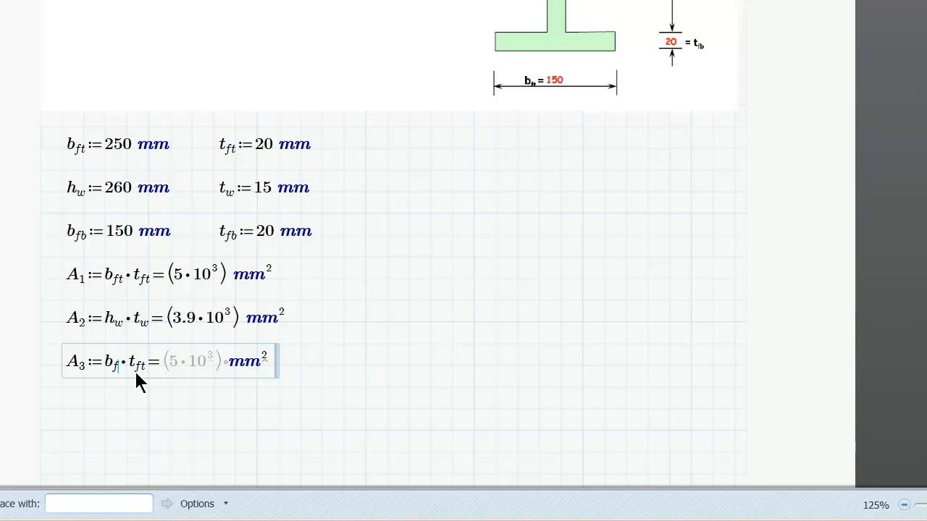
text(b)
click(151, 372)
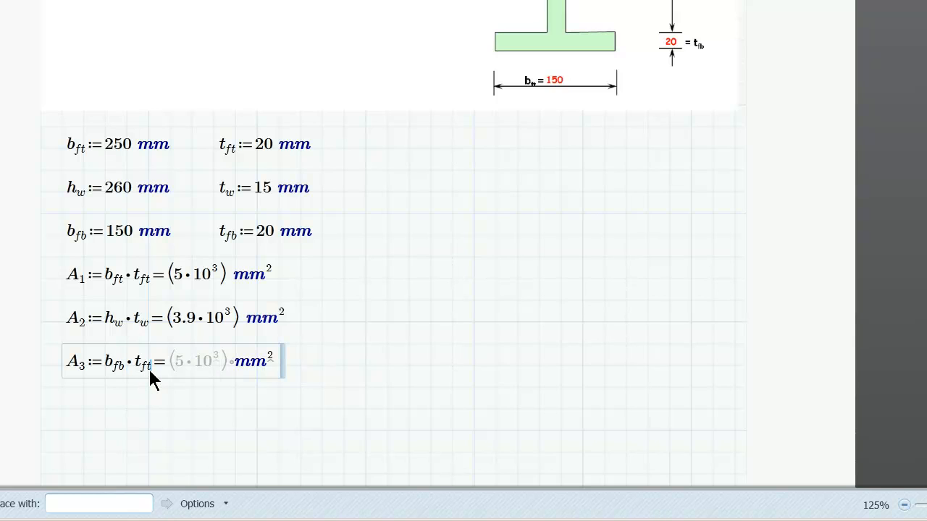
key(BackSpace)
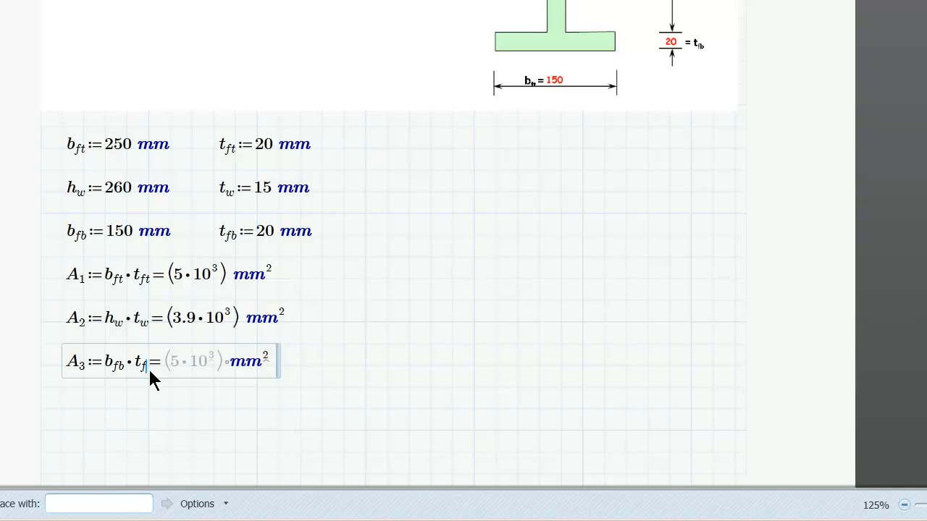
text(b)
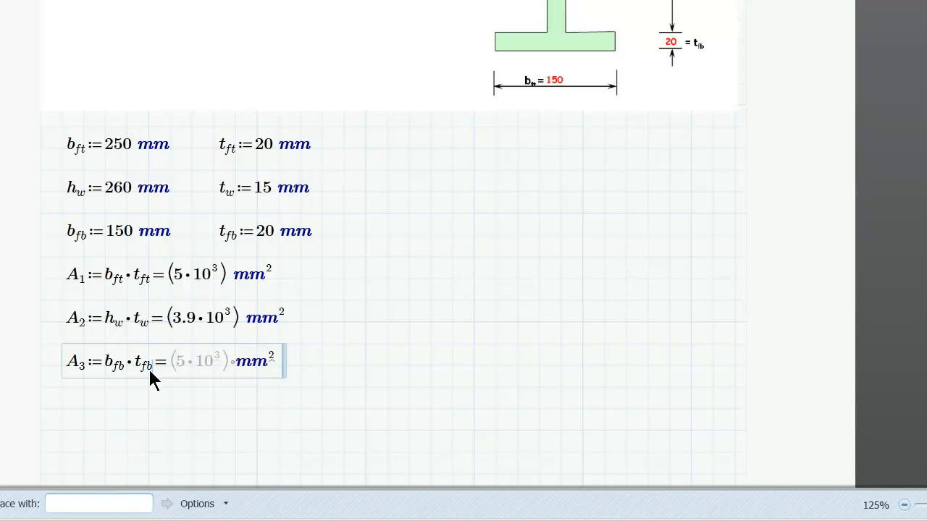
key(Return)
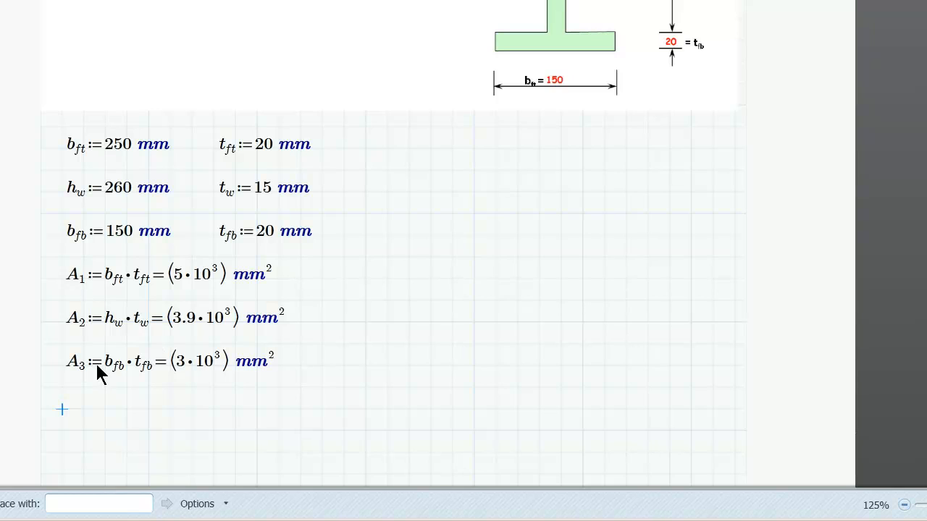
Step: Start the definition of y_1 beside the A_1 expression, consulting the cross-section figure for its formula
click(344, 278)
text(y)
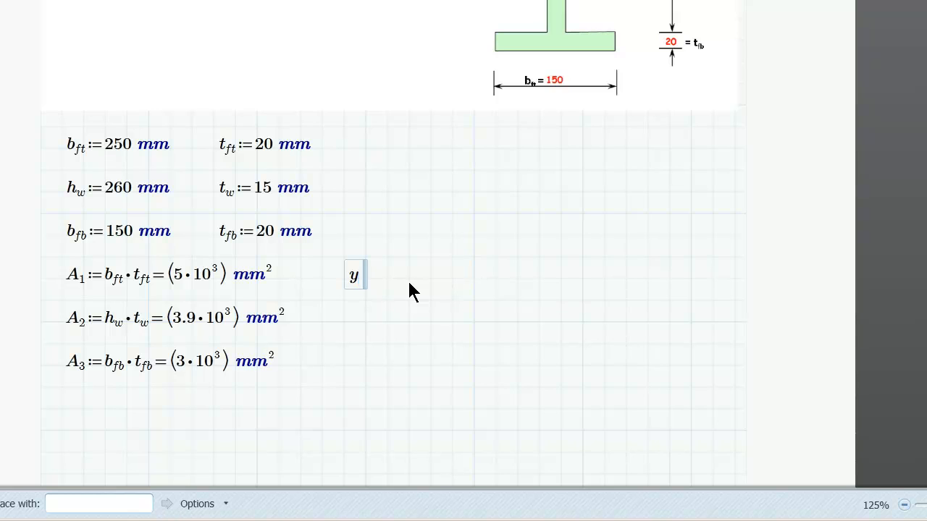
text(.1)
text(:=)
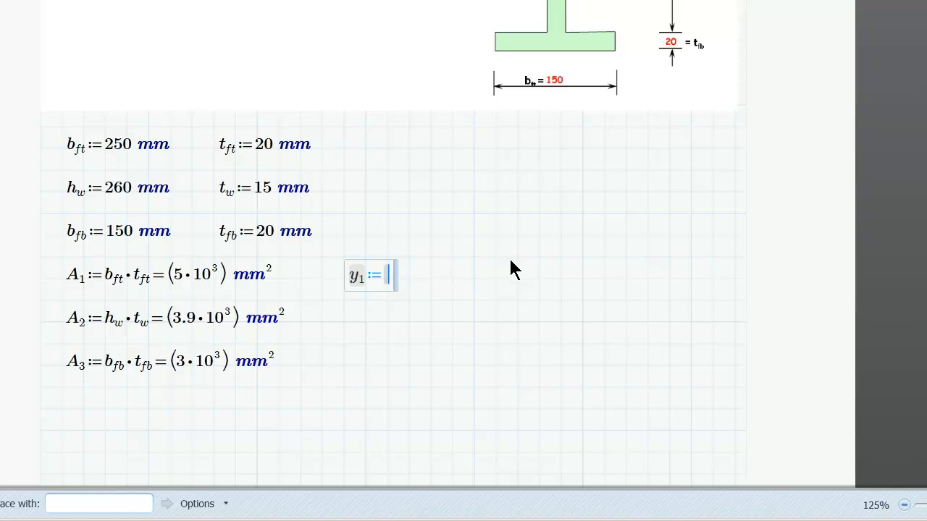
scroll(531, 282, up, 4)
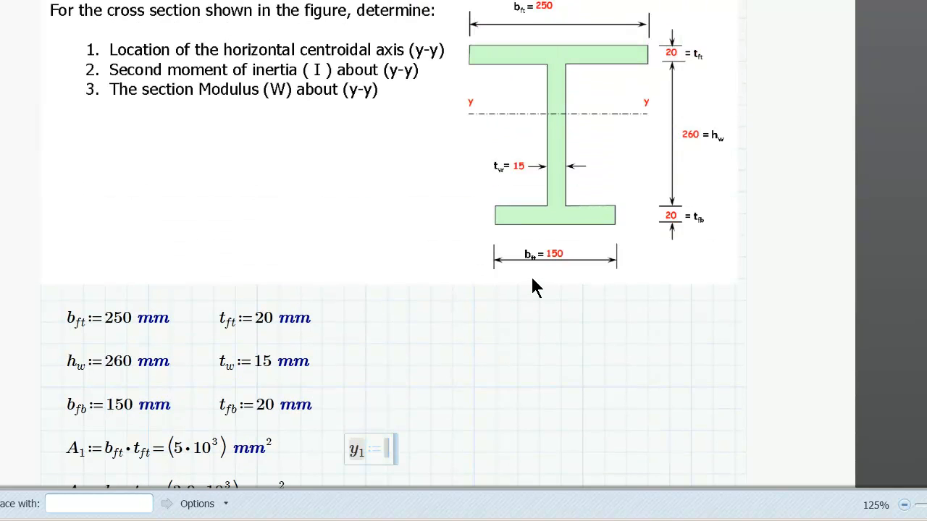